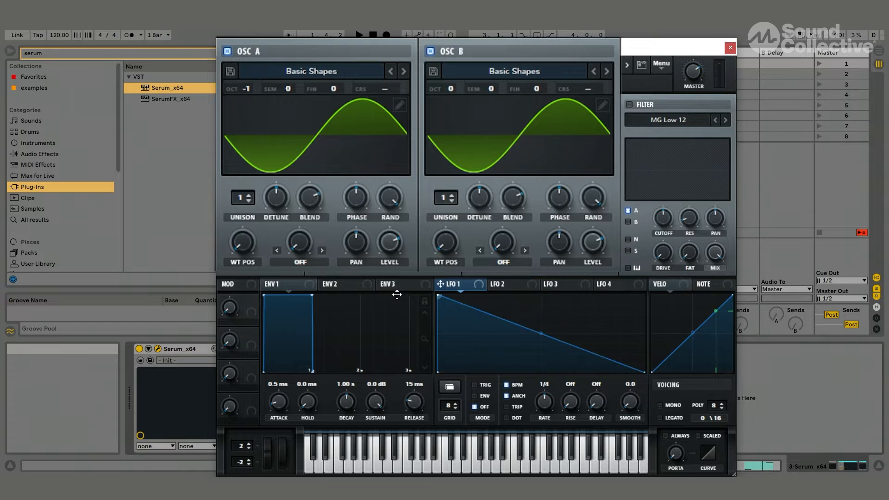
Bend LFO 1 into a steep decay curve in envelope mode and route it to the global master tuning in the modulation matrix.
{"action": "left_click_drag", "start_coordinate": [540, 334], "coordinate": [535, 365]}
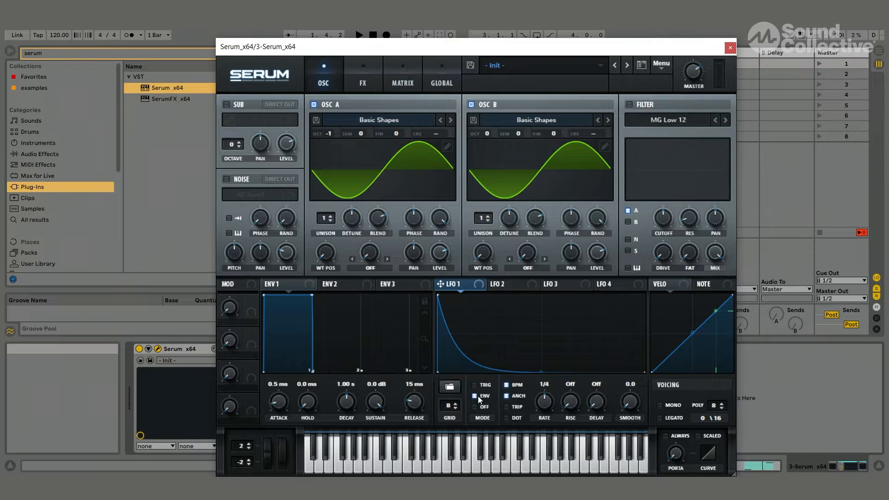
{"action": "left_click", "coordinate": [407, 82]}
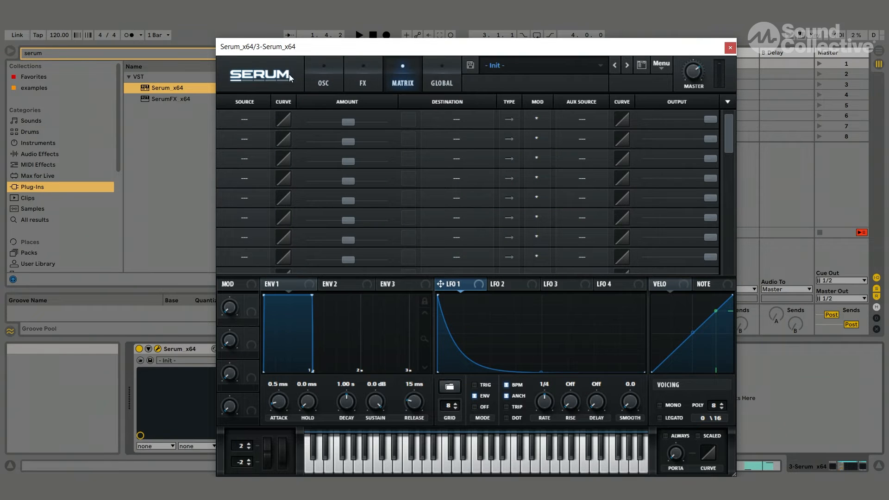
{"action": "left_click", "coordinate": [237, 117]}
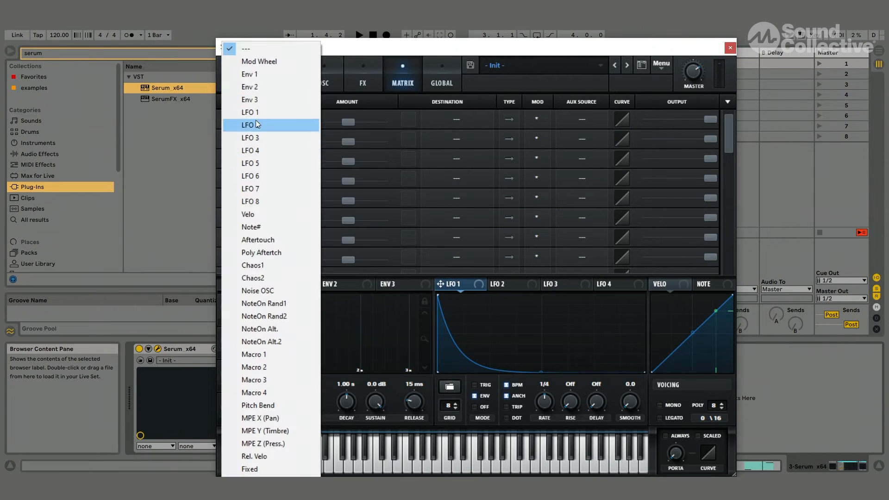
{"action": "left_click", "coordinate": [250, 112]}
{"action": "left_click", "coordinate": [452, 119]}
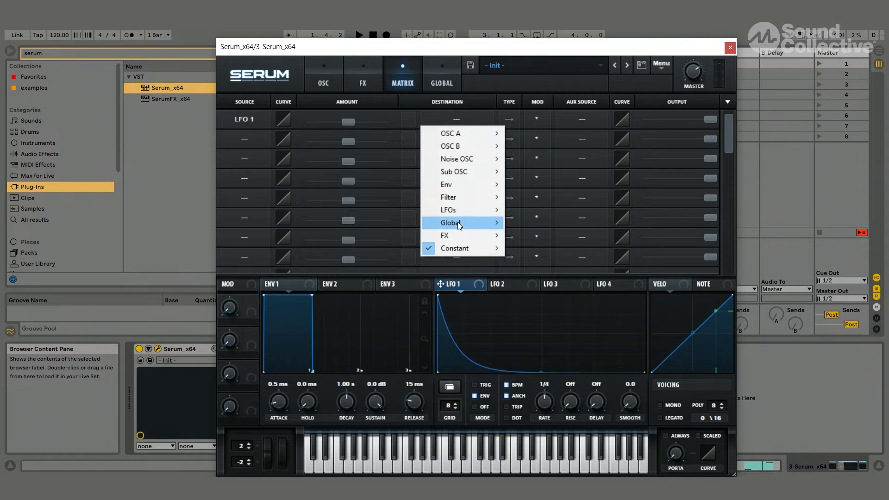
{"action": "mouse_move", "coordinate": [458, 222]}
{"action": "left_click", "coordinate": [563, 223]}
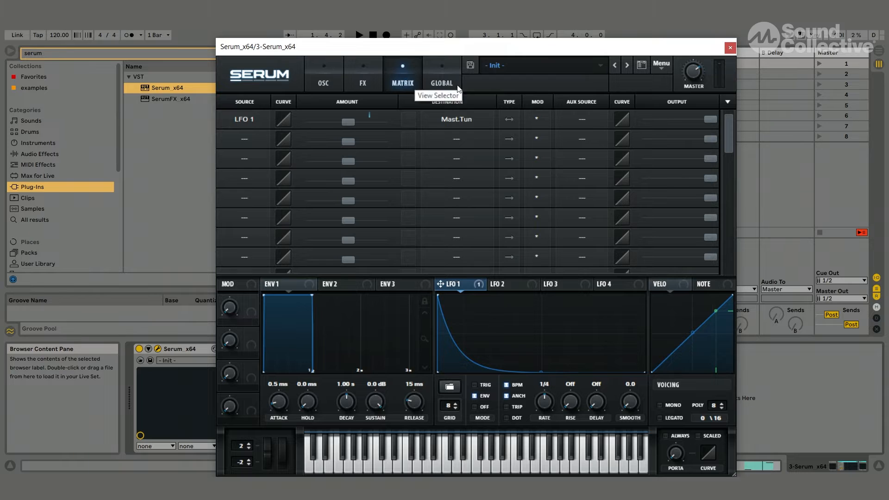
Set the modulation amount from LFO 1 to master tuning to about 16 in the matrix.
{"action": "left_click", "coordinate": [323, 82]}
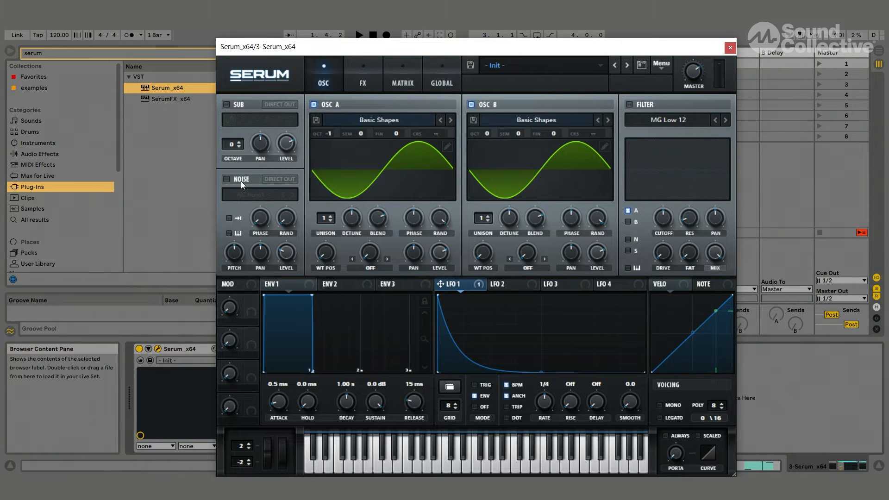
{"action": "left_click", "coordinate": [401, 83]}
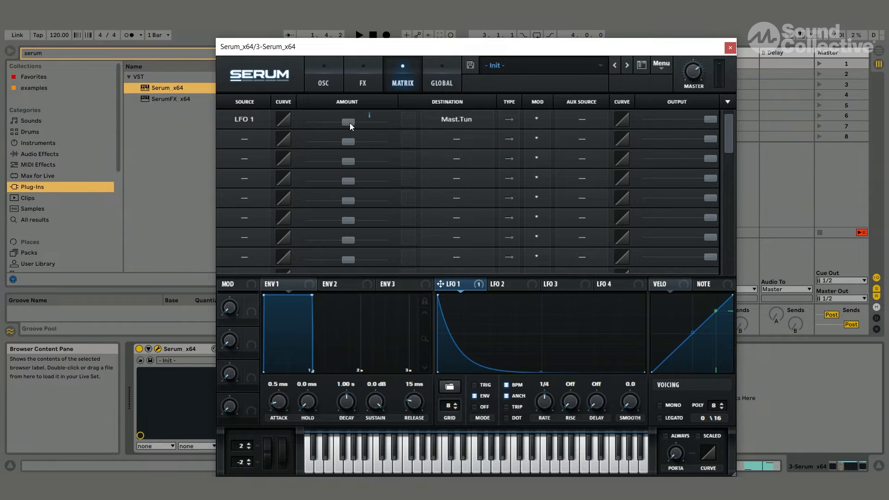
{"action": "left_click_drag", "start_coordinate": [349, 123], "coordinate": [355, 122]}
{"action": "left_click_drag", "start_coordinate": [351, 124], "coordinate": [354, 124]}
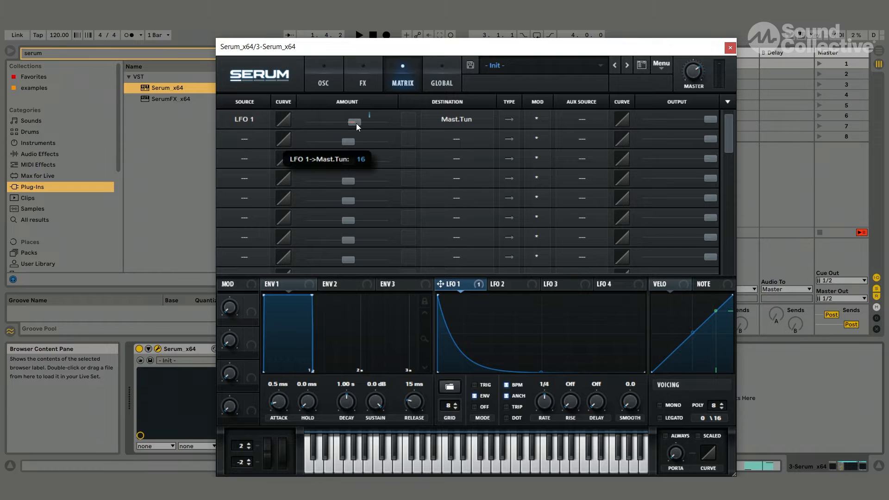
Start playback, lower the output of the LFO 1 tuning route to about 72, and set the LFO 1 rate to 1/16.
{"action": "key", "text": "space"}
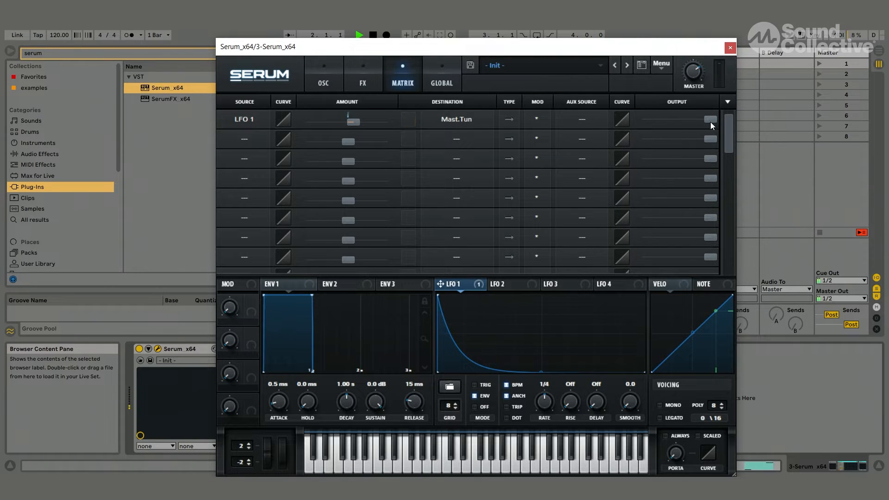
{"action": "left_click_drag", "start_coordinate": [709, 120], "coordinate": [675, 120]}
{"action": "mouse_move", "coordinate": [541, 371]}
{"action": "left_mouse_down"}
{"action": "mouse_move", "coordinate": [536, 379]}
{"action": "mouse_move", "coordinate": [526, 372]}
{"action": "left_mouse_up"}
{"action": "left_click_drag", "start_coordinate": [545, 404], "coordinate": [545, 383]}
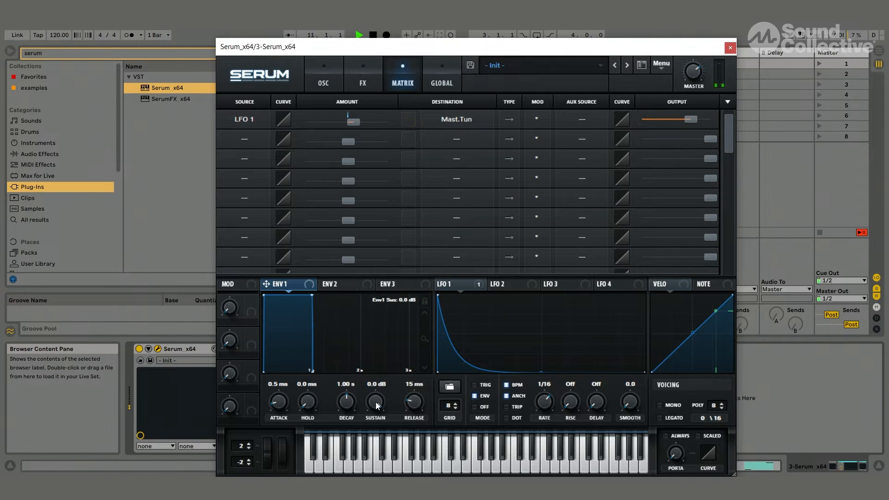
Set Env 1 to minimum sustain, 160 ms decay and 231 ms release, and readjust the output of the LFO 1 tuning route.
{"action": "left_click_drag", "start_coordinate": [376, 402], "coordinate": [385, 468]}
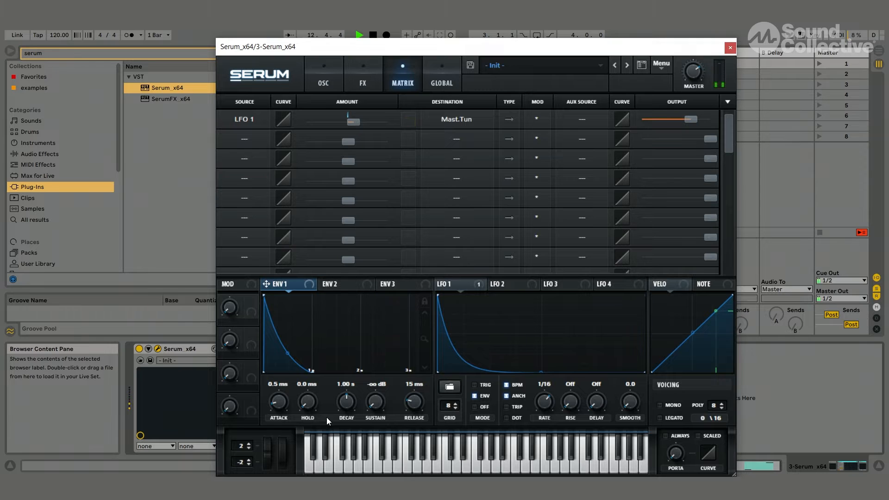
{"action": "left_click_drag", "start_coordinate": [346, 402], "coordinate": [348, 421]}
{"action": "left_click_drag", "start_coordinate": [410, 404], "coordinate": [410, 377]}
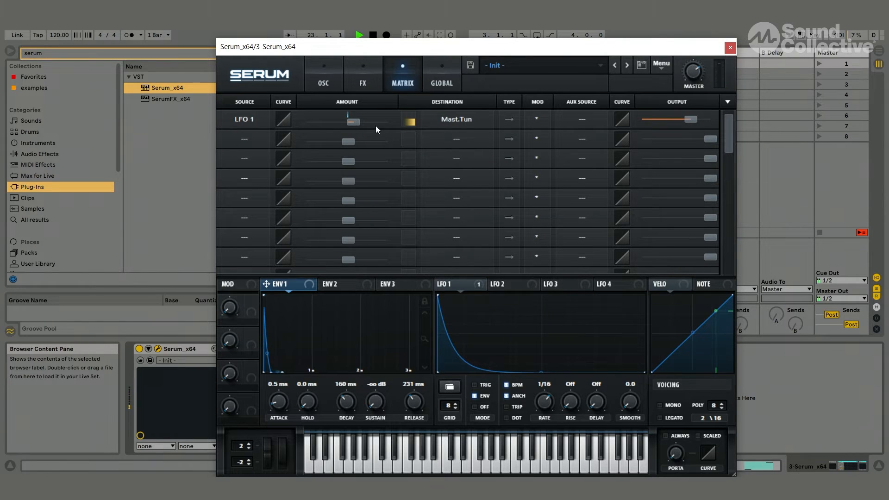
{"action": "mouse_move", "coordinate": [693, 118]}
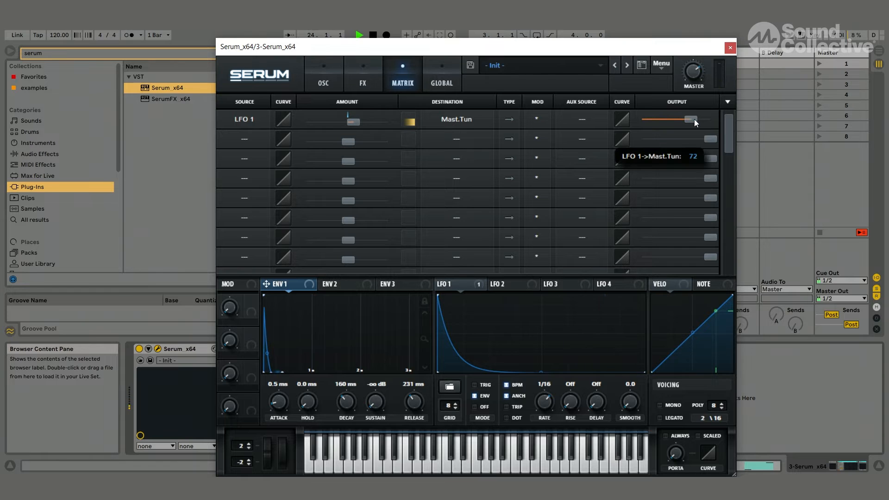
{"action": "mouse_move", "coordinate": [698, 118]}
{"action": "left_mouse_down"}
{"action": "mouse_move", "coordinate": [726, 115]}
{"action": "mouse_move", "coordinate": [676, 115]}
{"action": "mouse_move", "coordinate": [687, 115]}
{"action": "left_mouse_up"}
Enable the noise oscillator with the Analog sample SH1 Noise and lower its level to about 16%.
{"action": "left_click", "coordinate": [312, 74]}
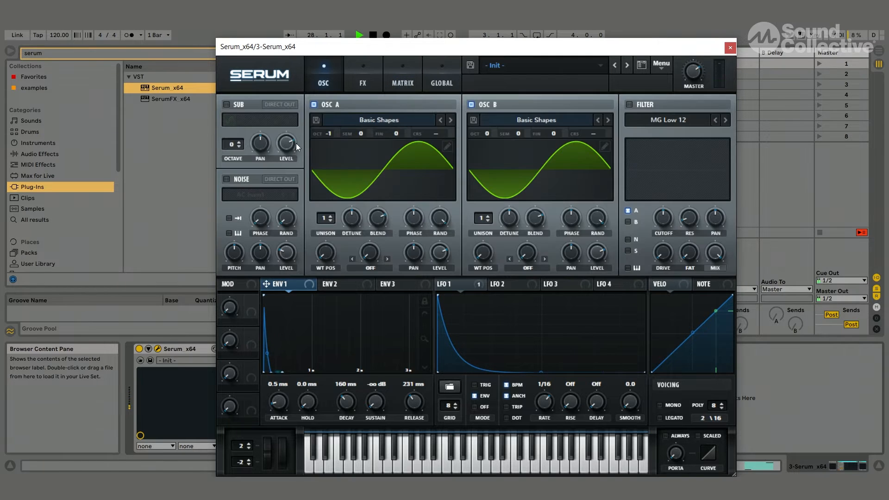
{"action": "left_click", "coordinate": [224, 180]}
{"action": "left_click", "coordinate": [265, 191]}
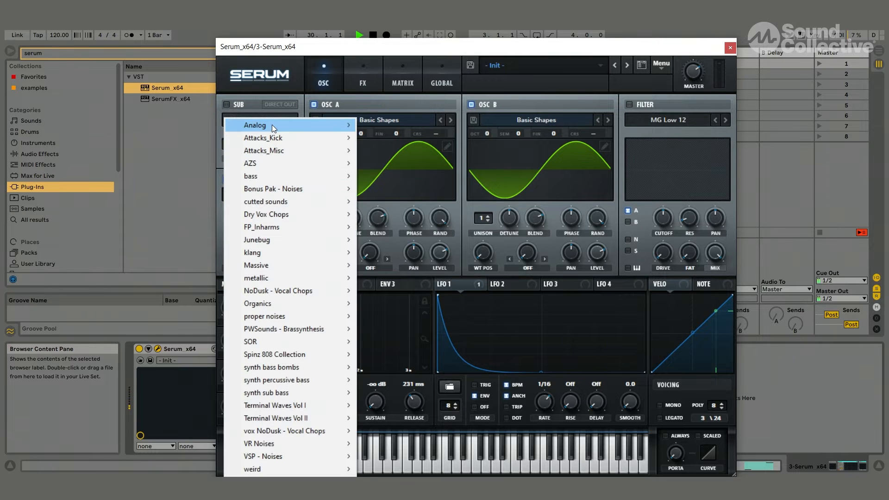
{"action": "mouse_move", "coordinate": [271, 124]}
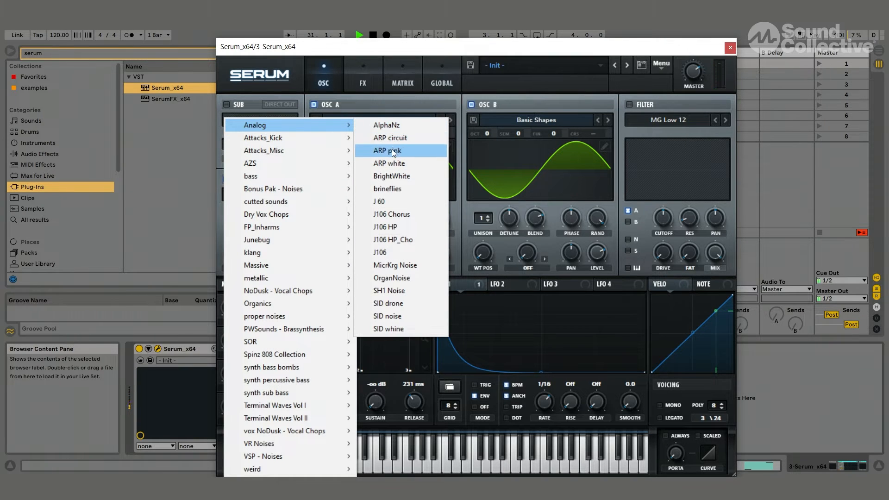
{"action": "left_click", "coordinate": [372, 293]}
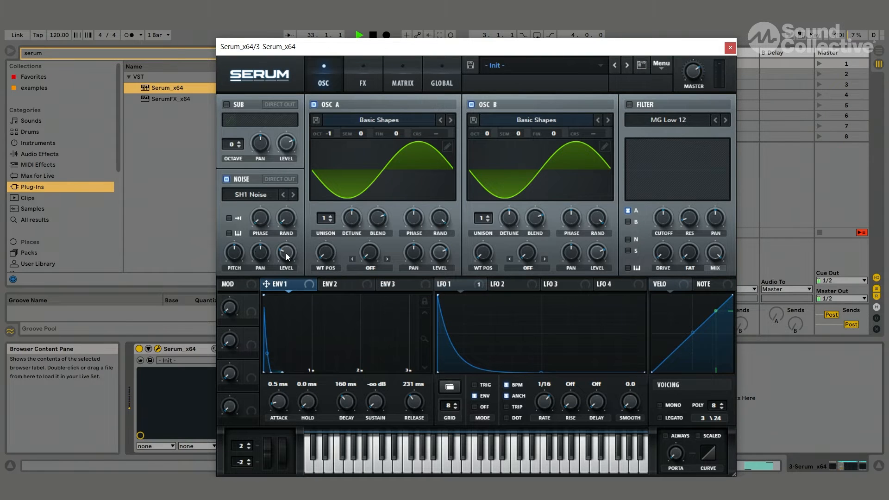
{"action": "left_click_drag", "start_coordinate": [285, 253], "coordinate": [286, 263]}
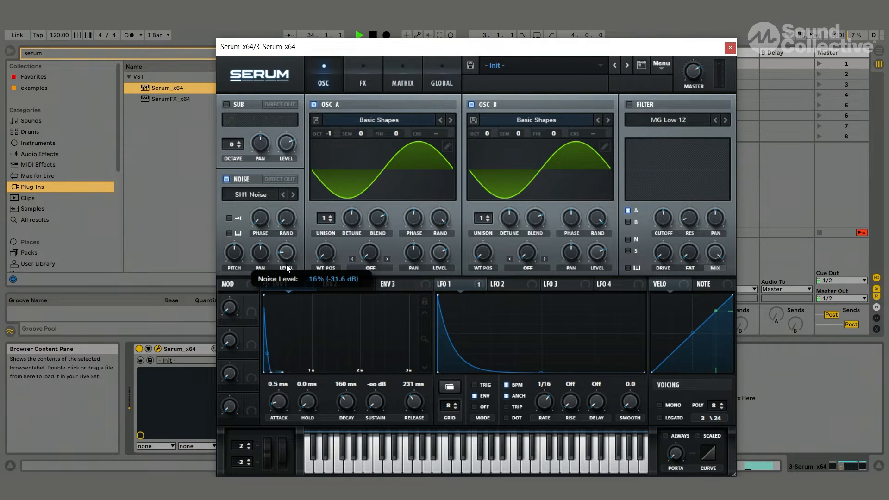
Enable the filter for the noise oscillator only, removing oscillator A from it, and set the filter type to Band 12.
{"action": "left_click", "coordinate": [628, 210]}
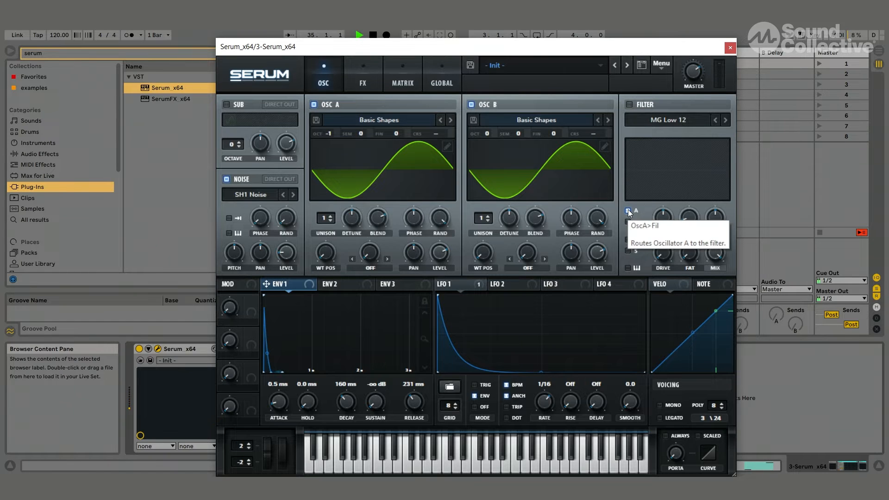
{"action": "left_click", "coordinate": [629, 104]}
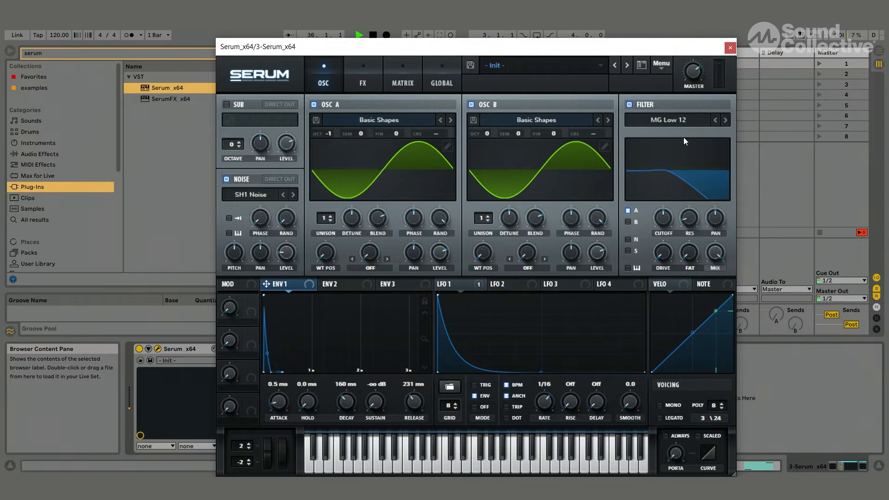
{"action": "left_click", "coordinate": [628, 210]}
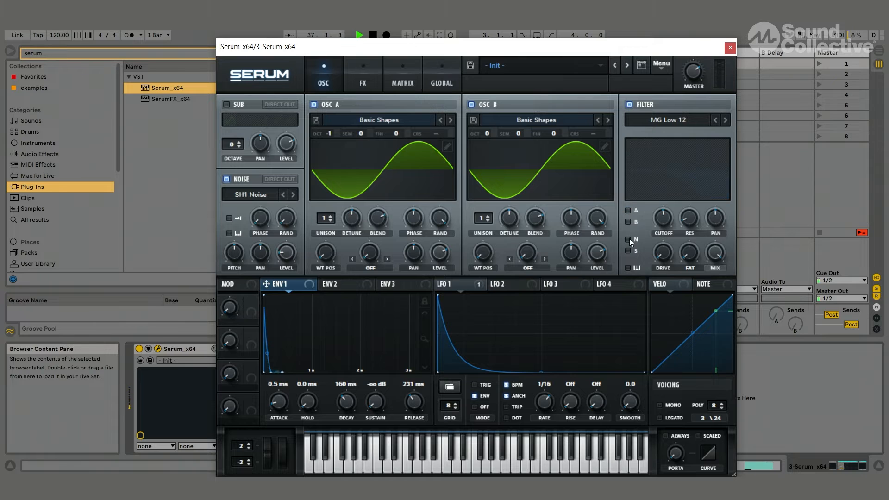
{"action": "left_click", "coordinate": [629, 240]}
{"action": "left_click", "coordinate": [688, 121]}
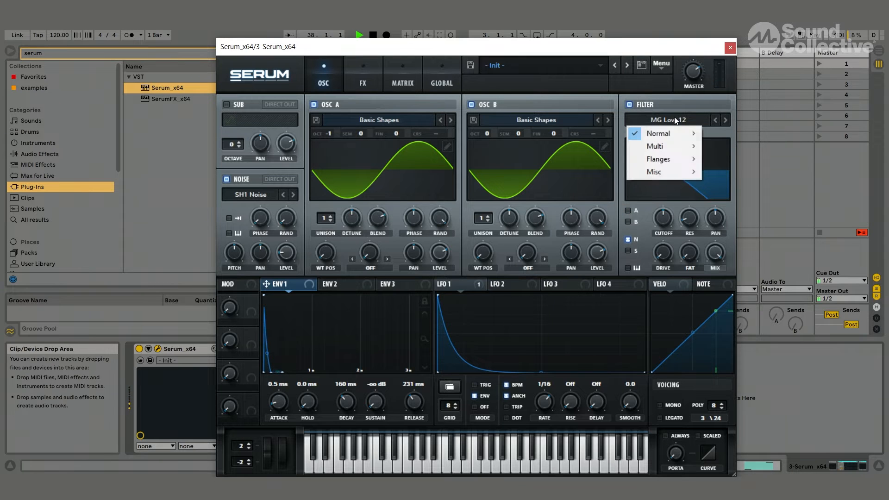
{"action": "mouse_move", "coordinate": [673, 133]}
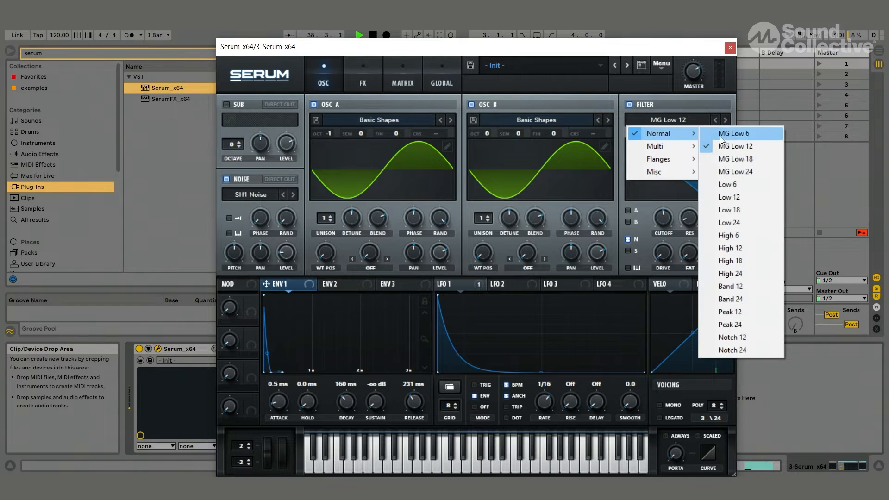
{"action": "left_click", "coordinate": [731, 287]}
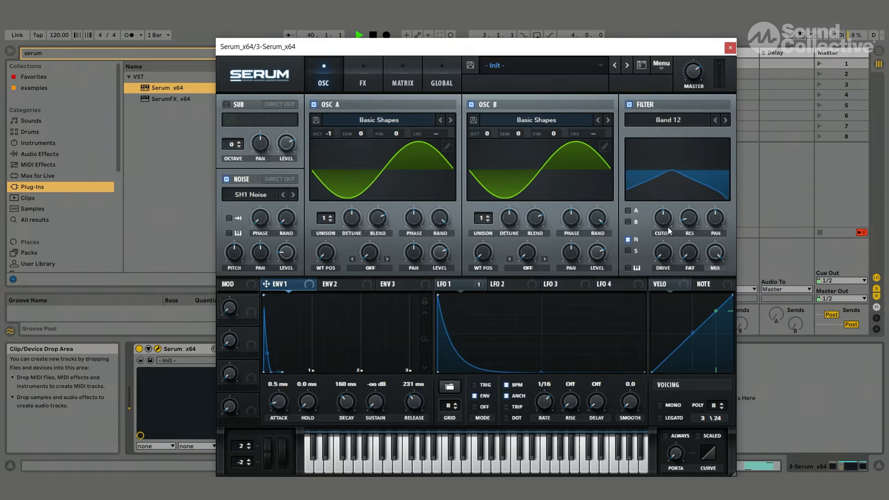
Raise the band-pass filter's cutoff and increase the noise oscillator's level.
{"action": "mouse_move", "coordinate": [663, 224]}
{"action": "left_click_drag", "start_coordinate": [663, 224], "coordinate": [672, 207]}
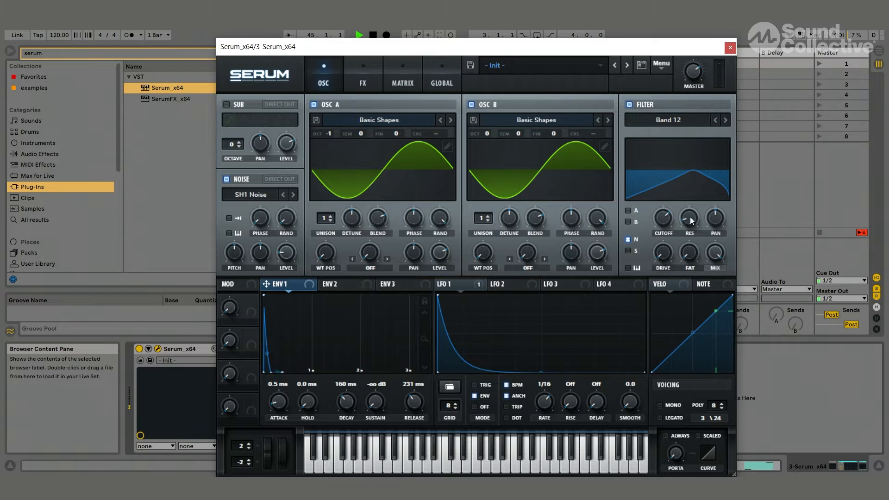
{"action": "mouse_move", "coordinate": [289, 250]}
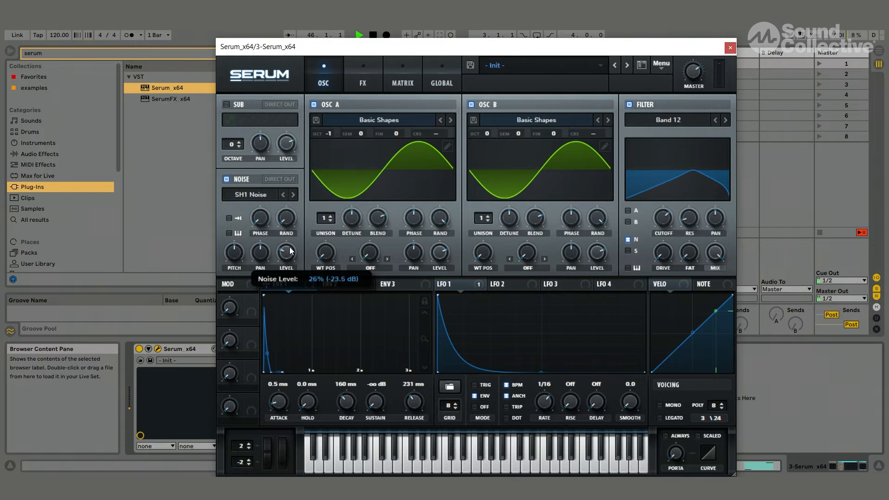
{"action": "left_click_drag", "start_coordinate": [289, 241], "coordinate": [291, 255]}
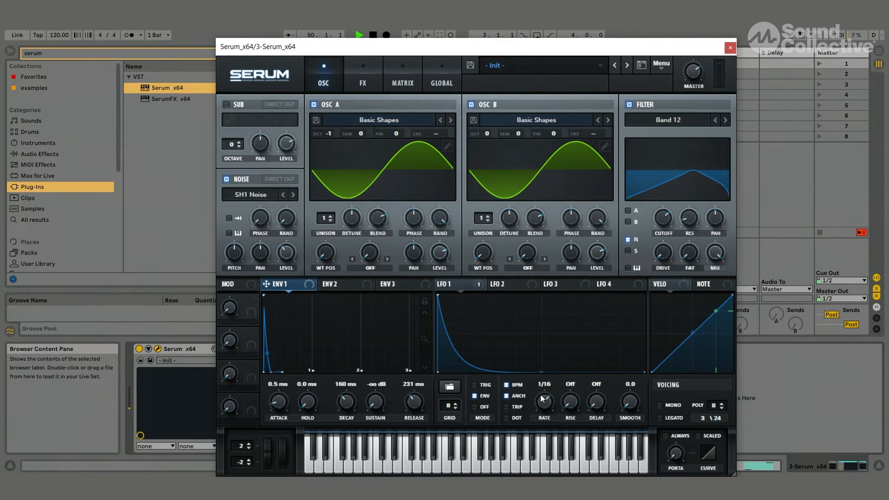
Switch LFO 1 from tempo sync to a free rate of 11.2 Hz and lower the output of its tuning route.
{"action": "left_click", "coordinate": [506, 385]}
{"action": "mouse_move", "coordinate": [545, 406]}
{"action": "left_mouse_down"}
{"action": "mouse_move", "coordinate": [550, 388]}
{"action": "mouse_move", "coordinate": [551, 418]}
{"action": "left_mouse_up"}
{"action": "left_click", "coordinate": [403, 73]}
{"action": "left_click_drag", "start_coordinate": [689, 119], "coordinate": [677, 121]}
{"action": "left_click", "coordinate": [329, 74]}
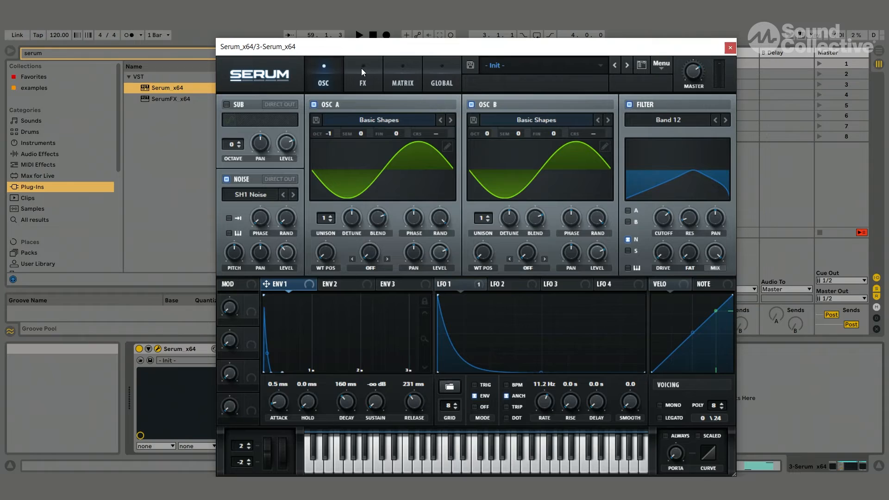
Find the Corpus audio effect and insert it right after Serum on the track, moving the synth window aside.
{"action": "left_click", "coordinate": [48, 155]}
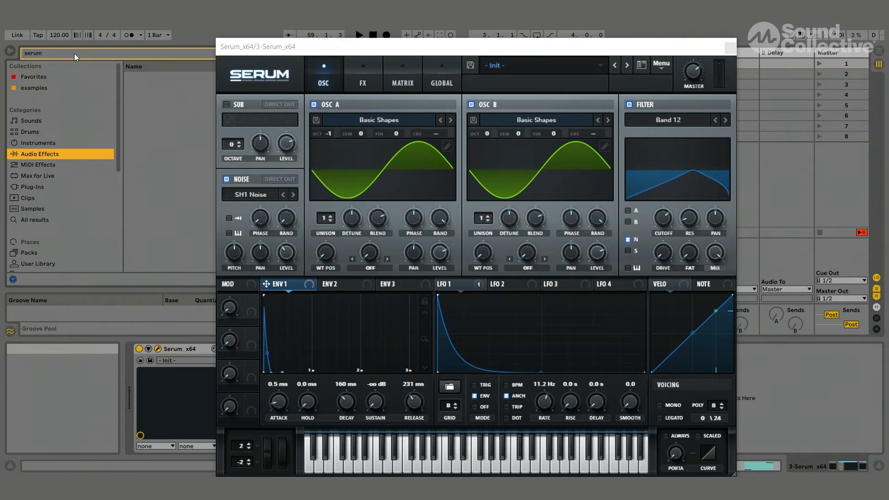
{"action": "left_click_drag", "start_coordinate": [363, 47], "coordinate": [473, 57]}
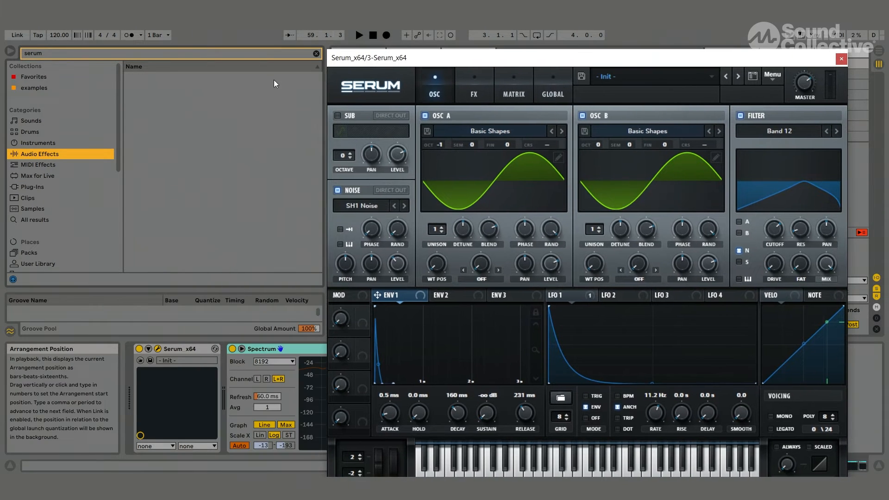
{"action": "left_click", "coordinate": [110, 52]}
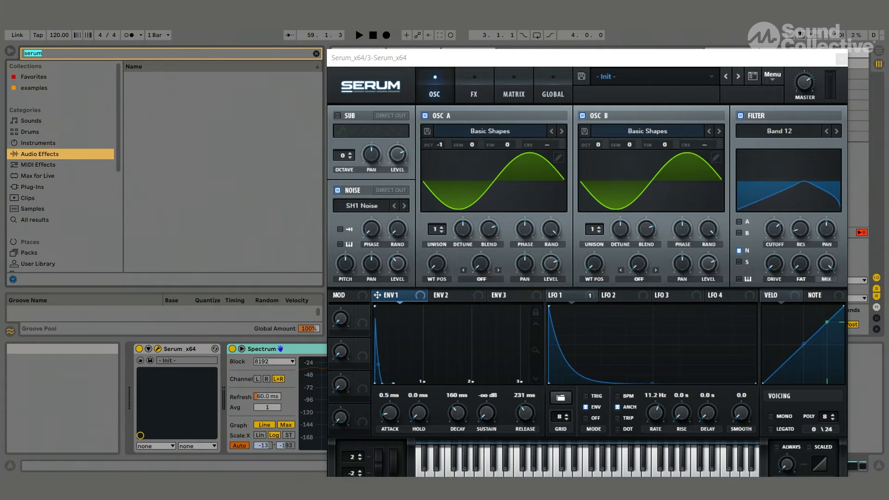
{"action": "type", "text": "corpus"}
{"action": "left_click", "coordinate": [146, 78]}
{"action": "left_click_drag", "start_coordinate": [223, 268], "coordinate": [225, 385]}
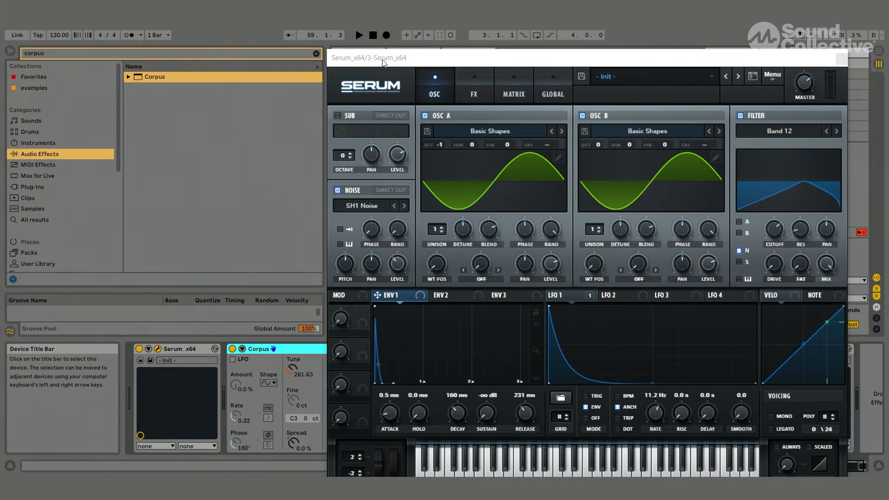
{"action": "left_click_drag", "start_coordinate": [384, 59], "coordinate": [637, 44]}
Start playback and set the Corpus resonator type to Membrane.
{"action": "key", "text": "space"}
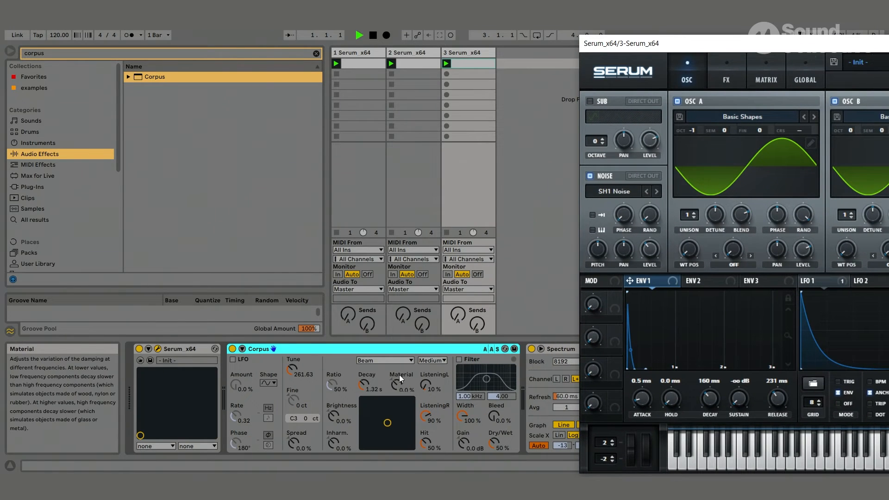
{"action": "left_click", "coordinate": [402, 362]}
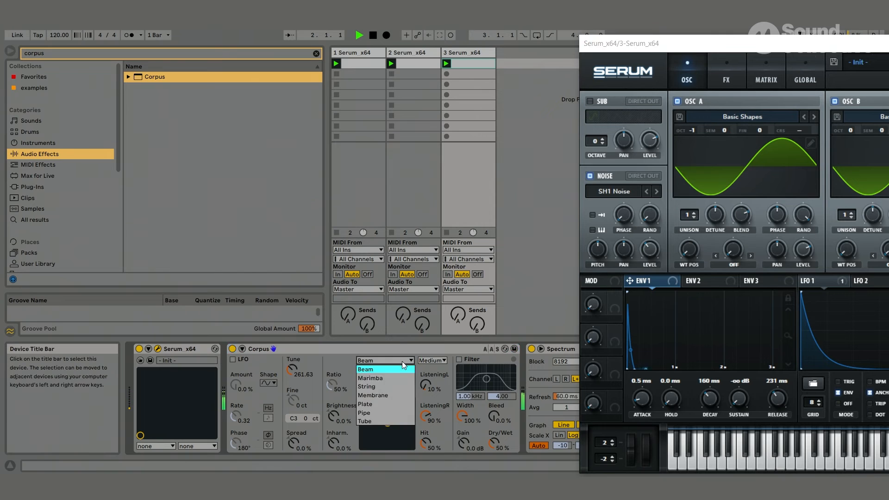
{"action": "left_click", "coordinate": [397, 394]}
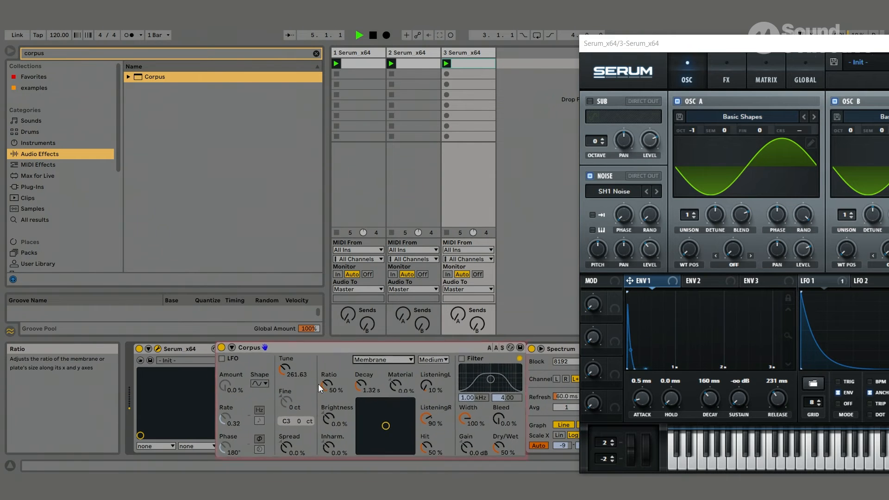
Shorten the Corpus decay to 421 ms and enable its filter at 269 Hz with a bandwidth of 1.02.
{"action": "left_click_drag", "start_coordinate": [363, 386], "coordinate": [363, 399]}
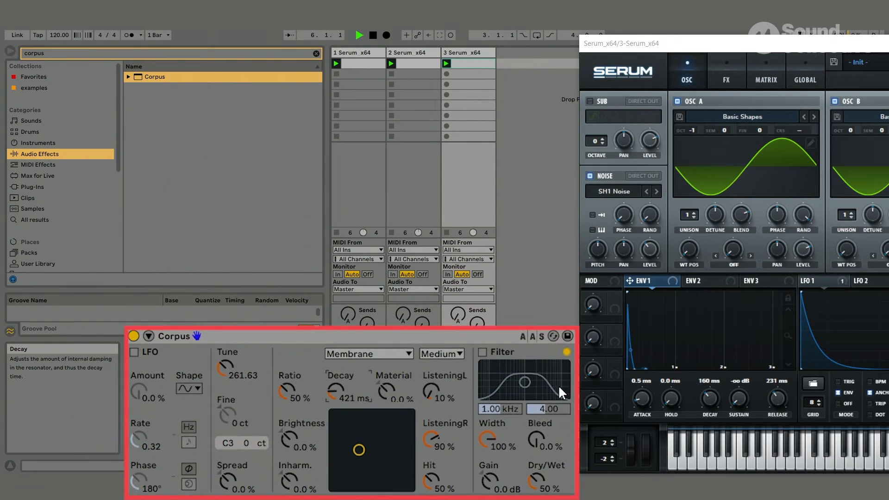
{"action": "left_click", "coordinate": [483, 354]}
{"action": "left_click_drag", "start_coordinate": [525, 382], "coordinate": [507, 393]}
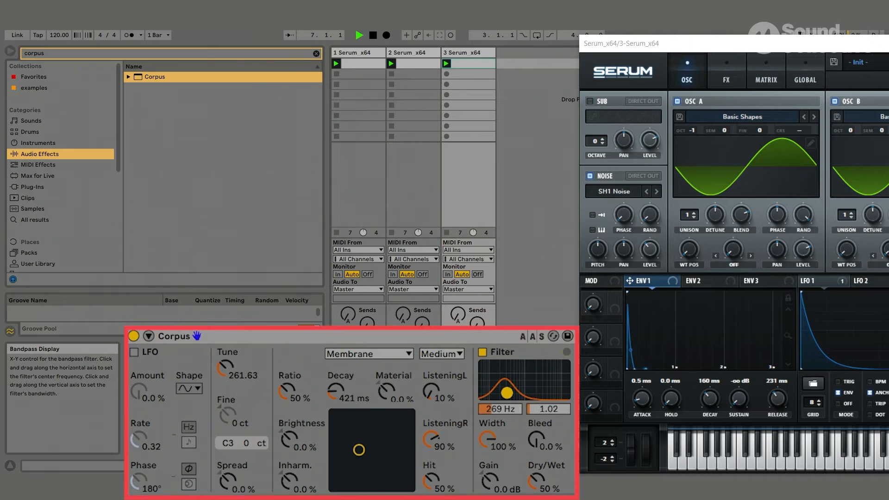
Tune Corpus down to 65.41 Hz (C1), lower its Dry/Wet to 21%, and stop playback.
{"action": "left_click_drag", "start_coordinate": [226, 368], "coordinate": [225, 393]}
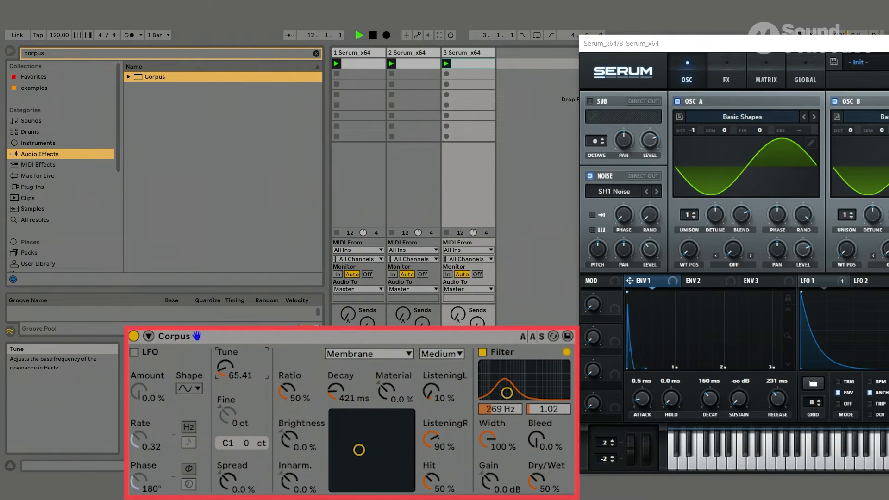
{"action": "left_click_drag", "start_coordinate": [548, 481], "coordinate": [548, 496]}
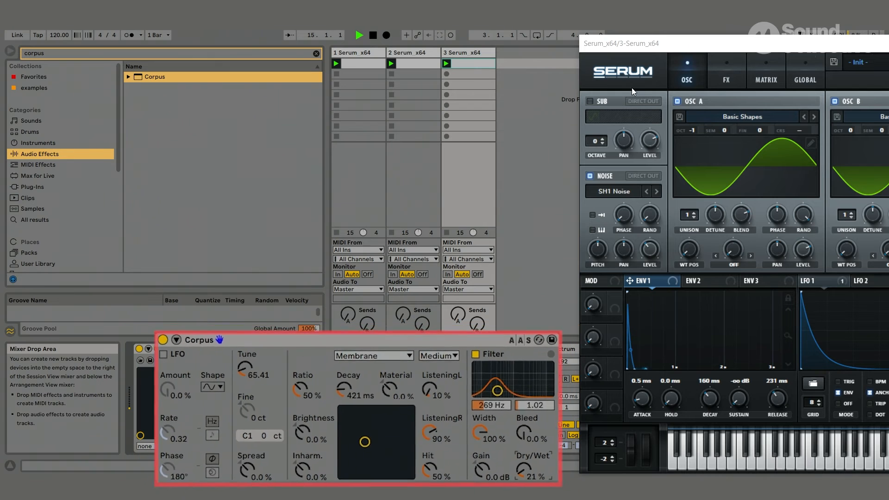
{"action": "key", "text": "space"}
Find the Pitch MIDI effect, insert it before Serum on the track, and set its pitch to -12 st.
{"action": "left_click", "coordinate": [37, 166]}
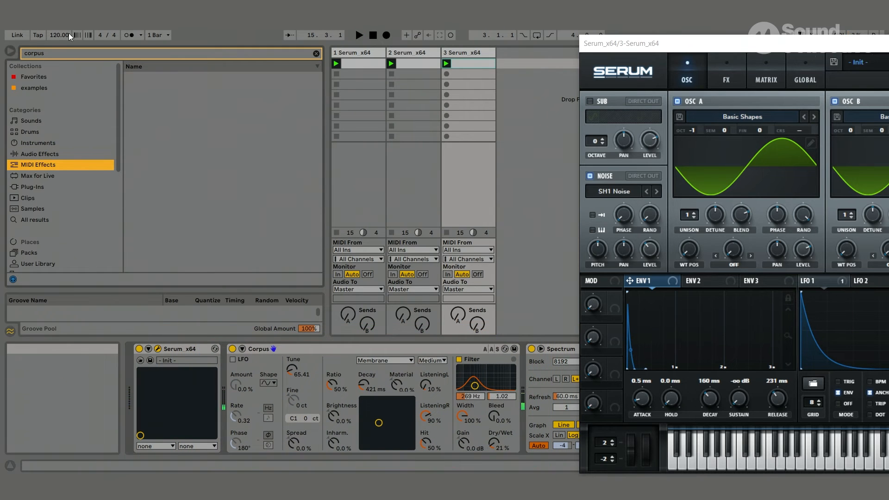
{"action": "type", "text": "pitch"}
{"action": "left_click_drag", "start_coordinate": [178, 77], "coordinate": [159, 389]}
{"action": "left_click", "coordinate": [158, 385]}
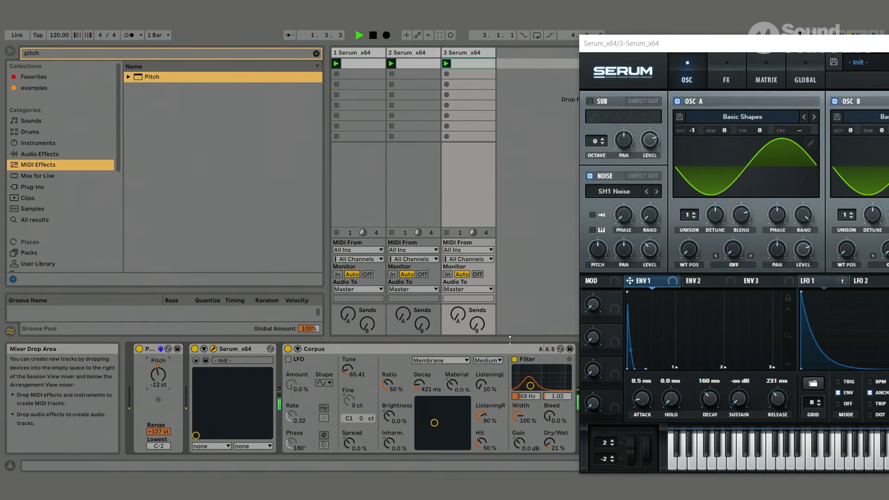
{"action": "left_click_drag", "start_coordinate": [615, 51], "coordinate": [578, 45]}
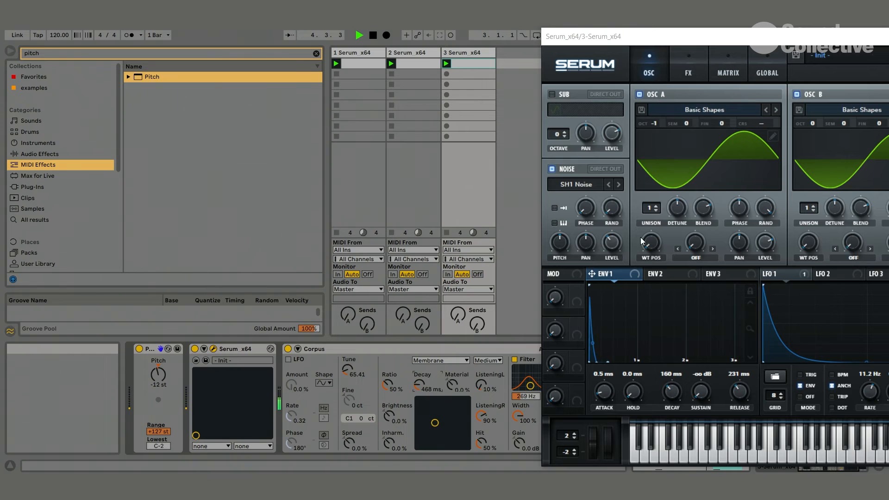
Stop playback, bypass the Pitch effect and select the Corpus device.
{"action": "key", "text": "space"}
{"action": "left_click", "coordinate": [158, 351]}
{"action": "left_click", "coordinate": [139, 348]}
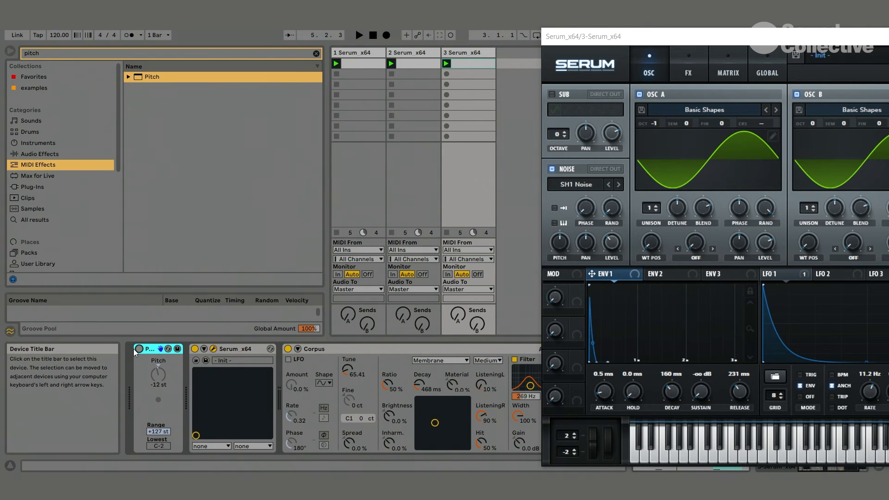
{"action": "left_click", "coordinate": [393, 350]}
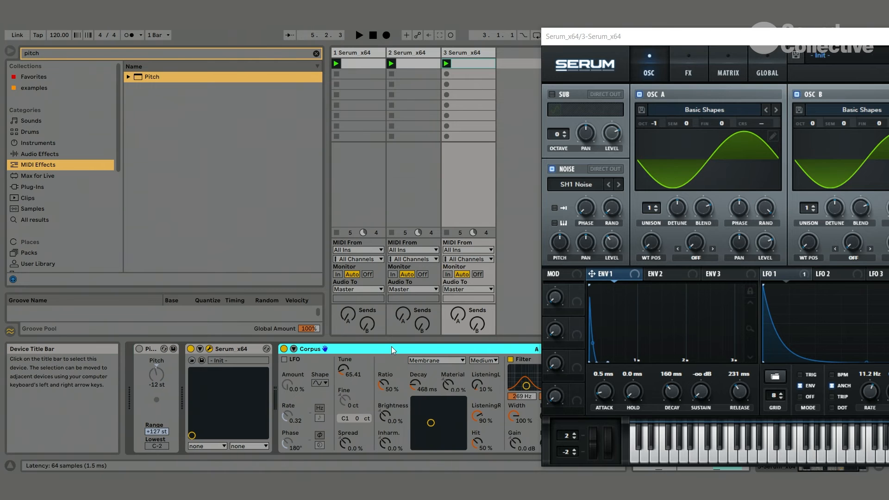
Change the type of Serum's FX filter to the comb filter Cmb L6+.
{"action": "left_click_drag", "start_coordinate": [710, 36], "coordinate": [666, 34]}
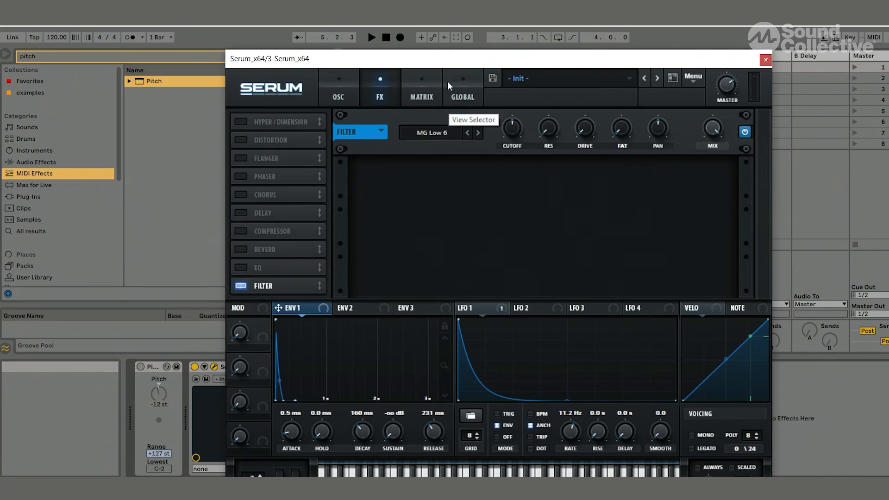
{"action": "left_click", "coordinate": [444, 134]}
{"action": "mouse_move", "coordinate": [446, 176]}
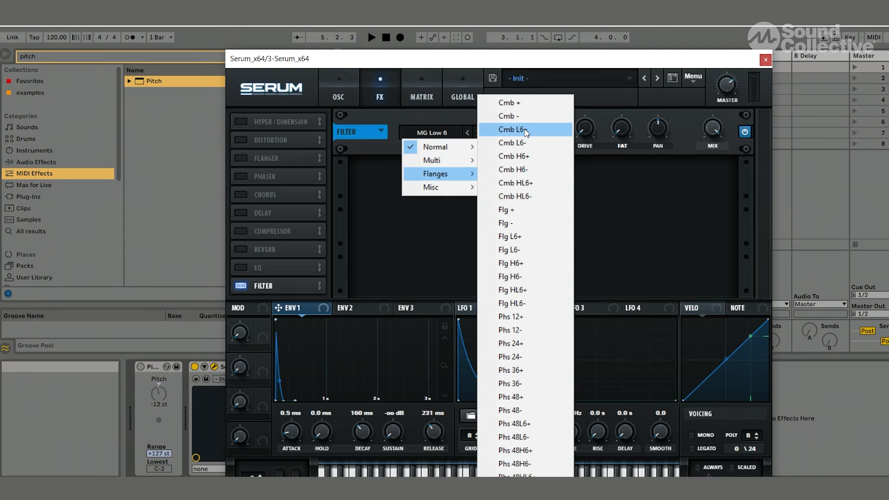
{"action": "left_click", "coordinate": [526, 132]}
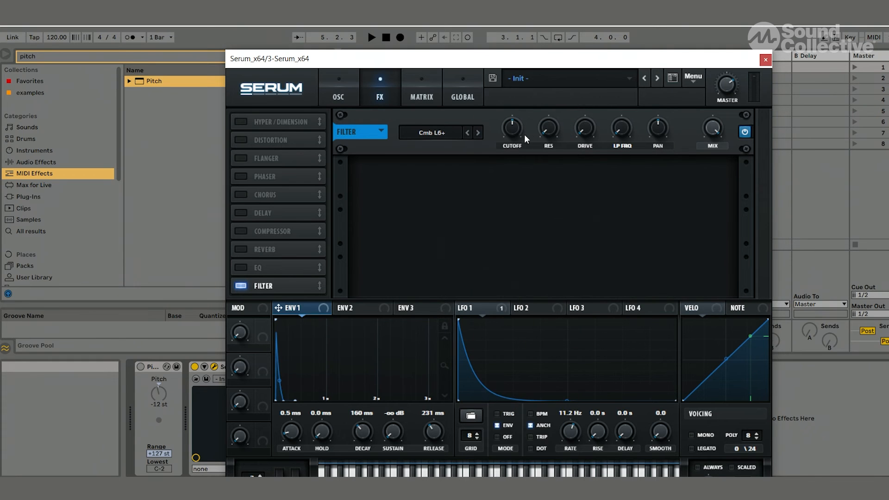
Raise the FX comb filter's resonance fully and set its LP FRQ to 71% during playback.
{"action": "left_click_drag", "start_coordinate": [556, 128], "coordinate": [542, 86]}
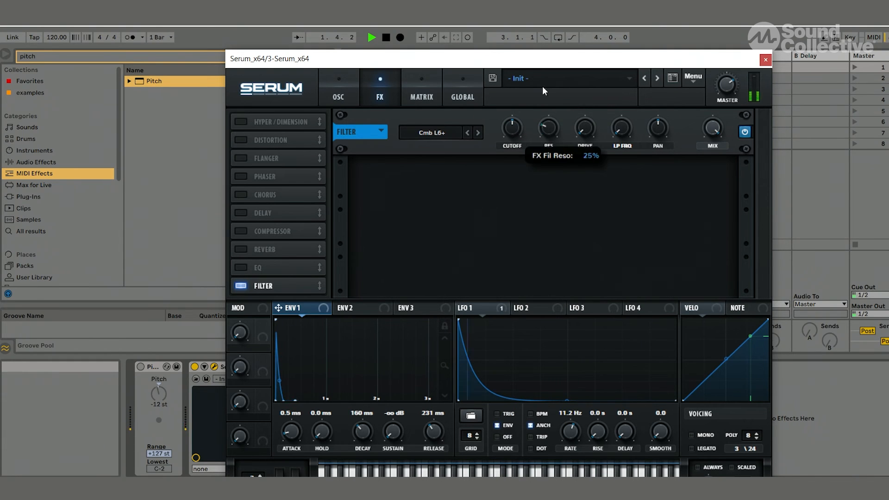
{"action": "left_click_drag", "start_coordinate": [534, 127], "coordinate": [555, 91]}
{"action": "left_click_drag", "start_coordinate": [548, 128], "coordinate": [535, 137]}
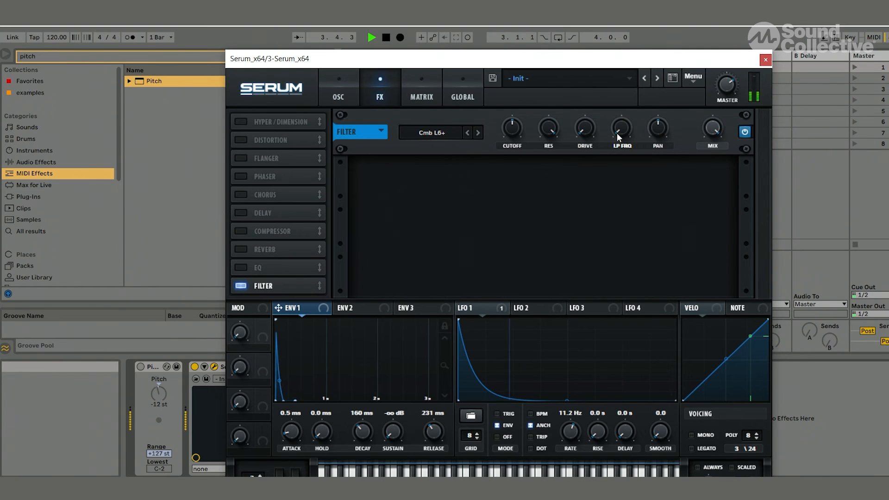
{"action": "left_click_drag", "start_coordinate": [622, 124], "coordinate": [617, 75]}
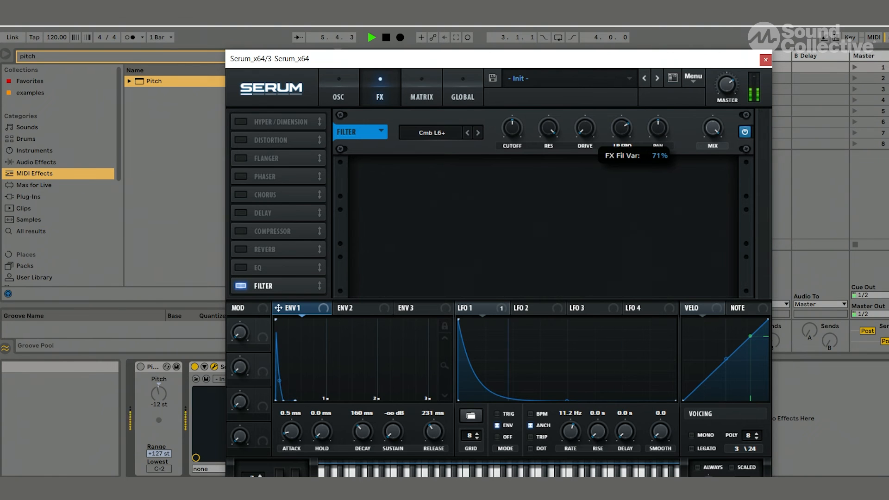
{"action": "left_click_drag", "start_coordinate": [616, 75], "coordinate": [657, 58]}
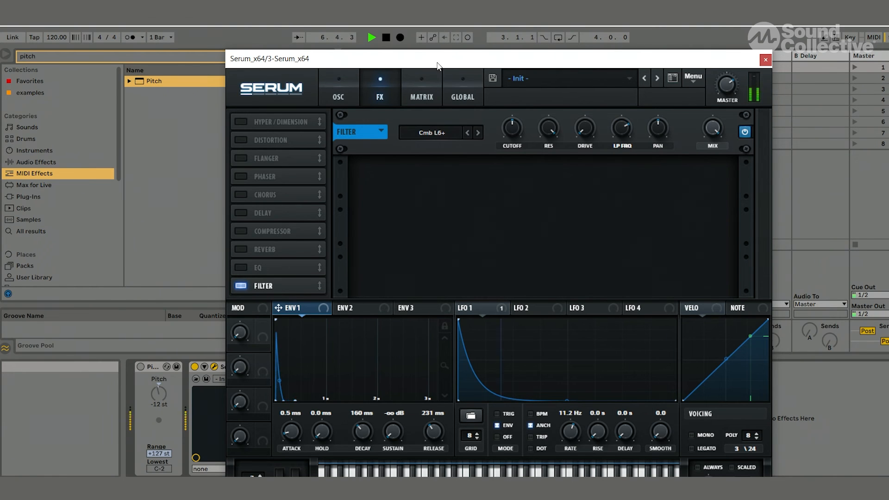
Lower the FX comb filter's cutoff to 49 Hz, its LP FRQ to about 64%, and its mix to about half.
{"action": "left_click_drag", "start_coordinate": [438, 65], "coordinate": [438, 24]}
{"action": "mouse_move", "coordinate": [511, 89]}
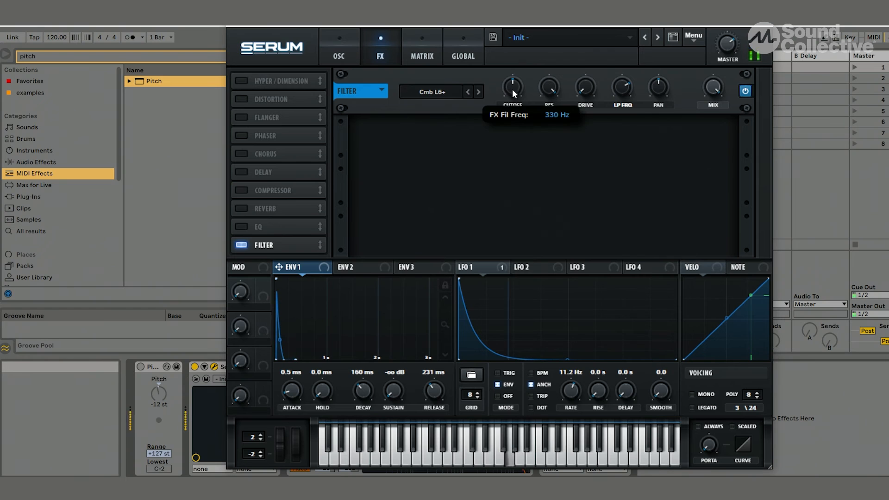
{"action": "left_click_drag", "start_coordinate": [512, 89], "coordinate": [512, 124]}
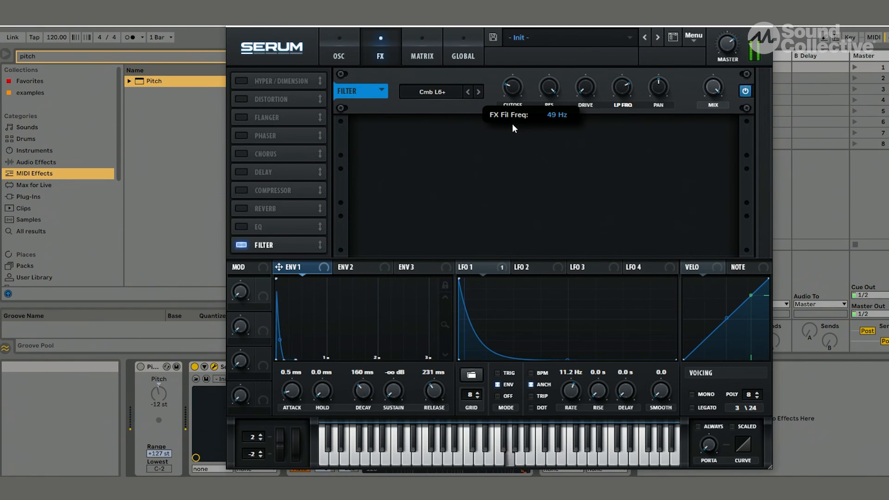
{"action": "mouse_move", "coordinate": [621, 91]}
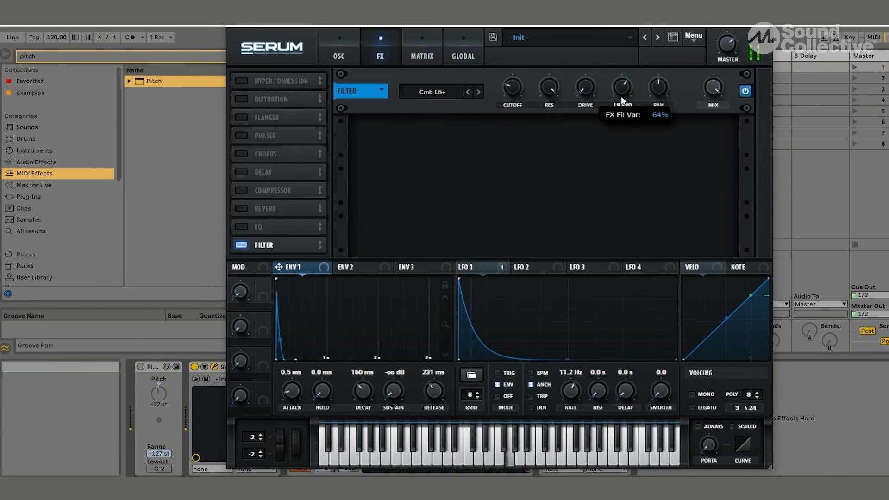
{"action": "left_click_drag", "start_coordinate": [621, 96], "coordinate": [621, 101]}
{"action": "left_click_drag", "start_coordinate": [709, 85], "coordinate": [698, 144]}
Lower the noise oscillator's level in Serum's oscillator section.
{"action": "left_click", "coordinate": [343, 55]}
{"action": "mouse_move", "coordinate": [304, 237]}
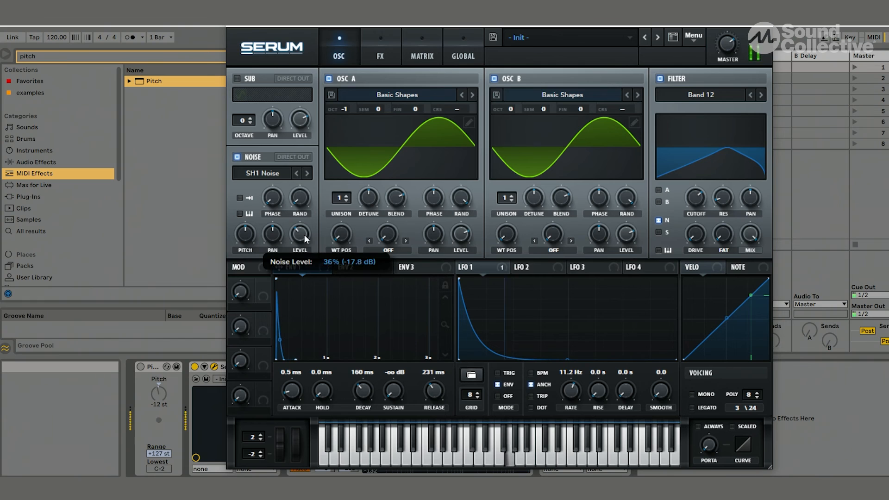
{"action": "left_click_drag", "start_coordinate": [303, 234], "coordinate": [307, 253]}
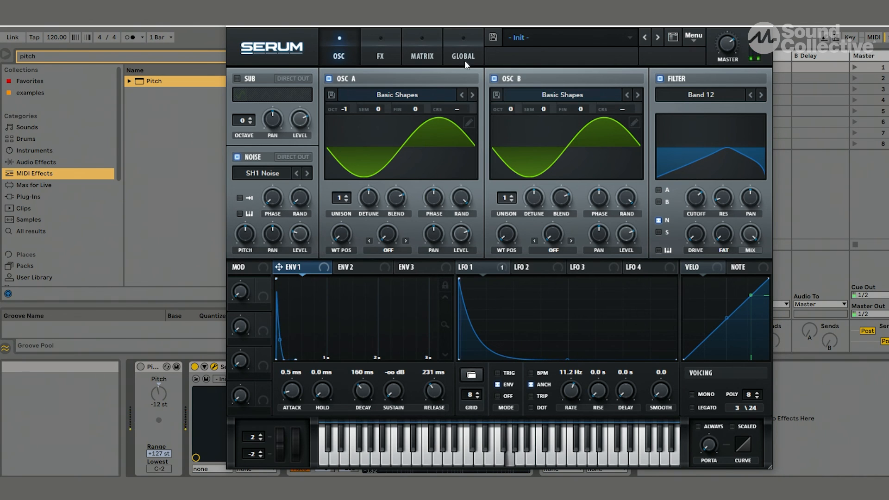
Review the LFO 1 master tuning route in the modulation matrix and return to the FX filter settings.
{"action": "left_click", "coordinate": [426, 54]}
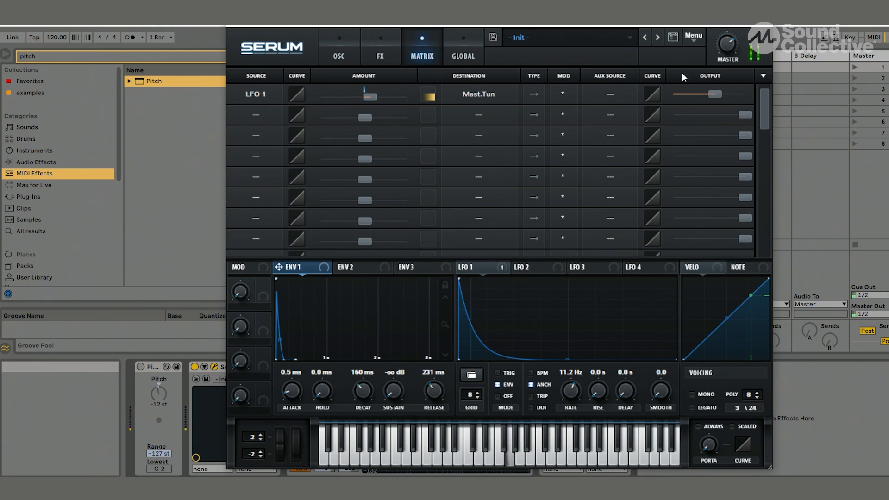
{"action": "left_click", "coordinate": [397, 52]}
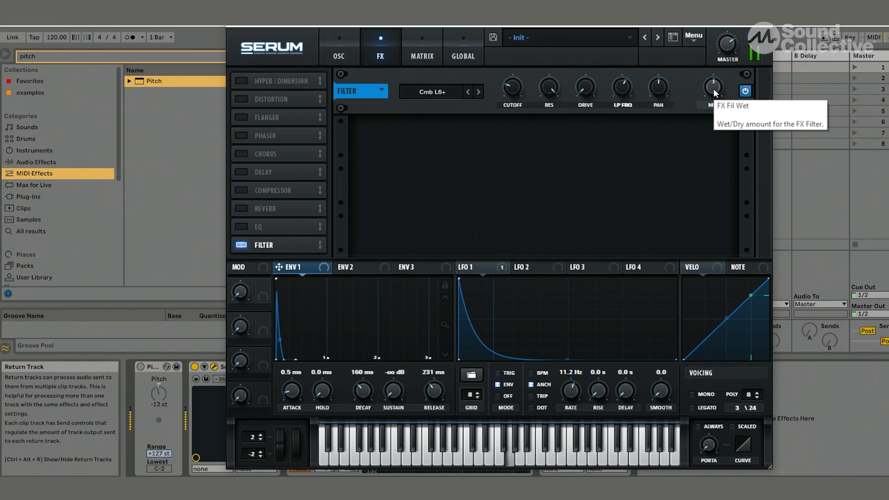
{"action": "left_click_drag", "start_coordinate": [618, 27], "coordinate": [620, 40]}
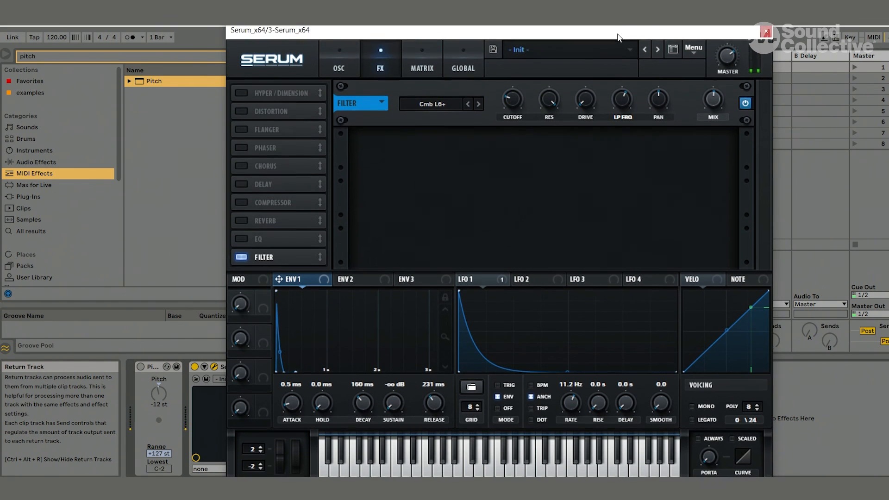